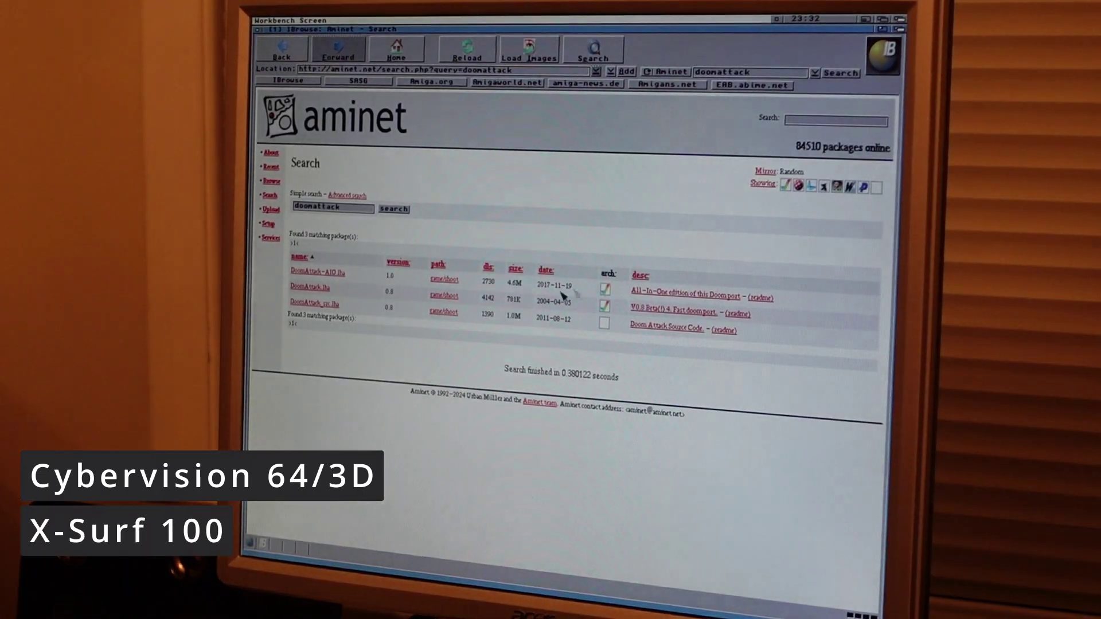
Step: Save DoomAttack-AIO.lha from the Aminet search results into Work:DOWNLOADS
{"action": "left_click", "coordinate": [329, 270]}
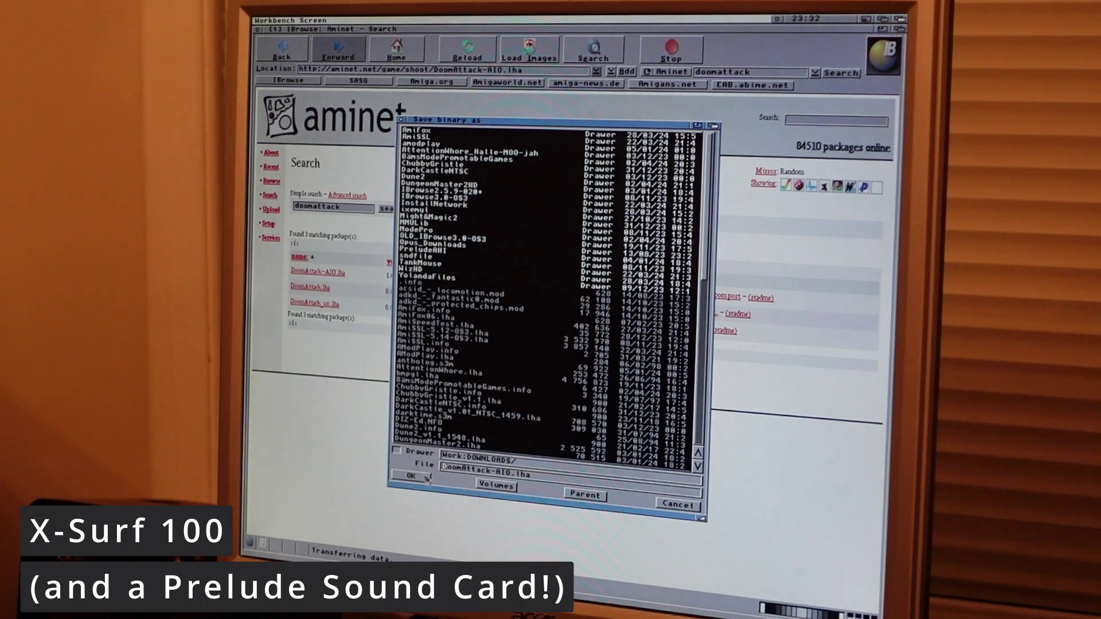
{"action": "left_click", "coordinate": [412, 477]}
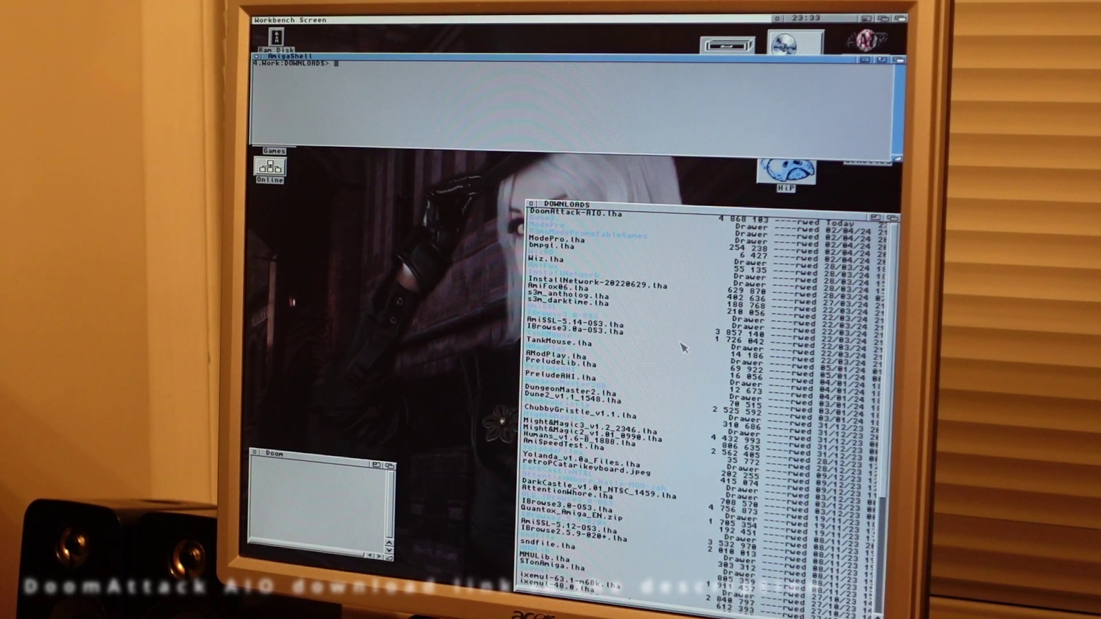
{"action": "type", "text": "lha x doom"}
Step: Extract DoomAttack-AIO.lha in the shell with lha x
{"action": "key", "text": "Tab"}
{"action": "key", "text": "Return"}
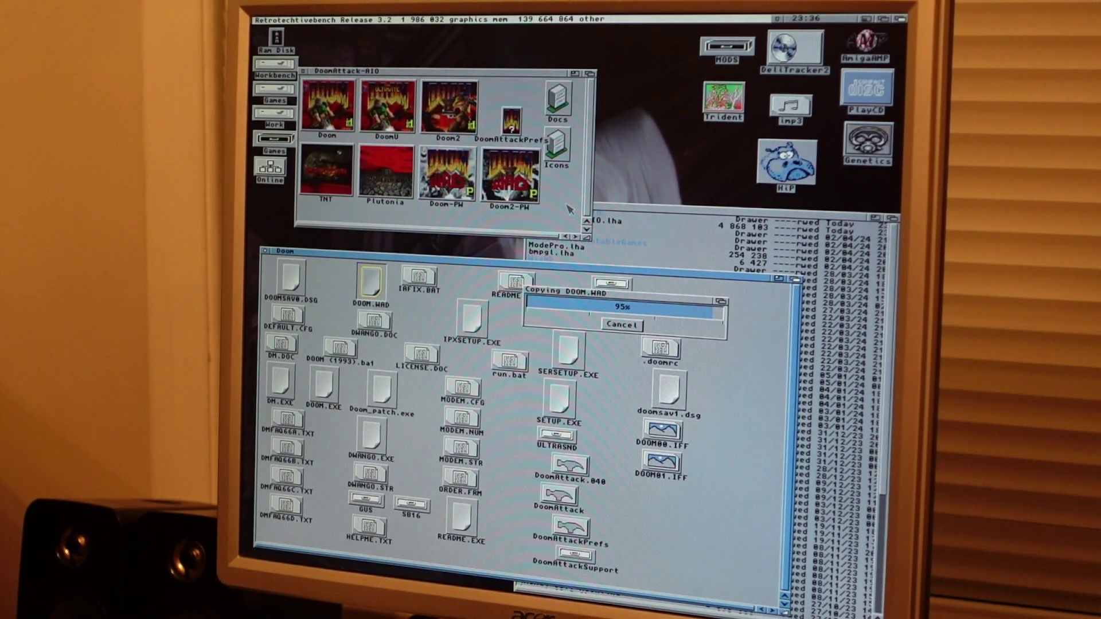
Step: Set the DoomAttackPrefs video screenmode to CVision3D:320x240 16bit PC
{"action": "double_click", "coordinate": [511, 125]}
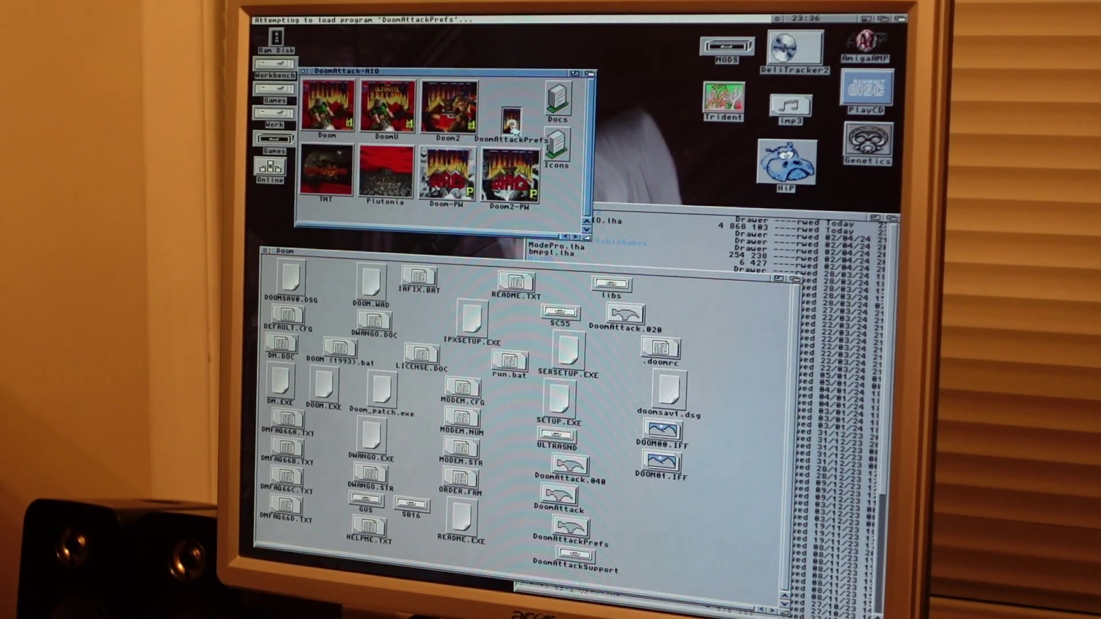
{"action": "left_click", "coordinate": [371, 224]}
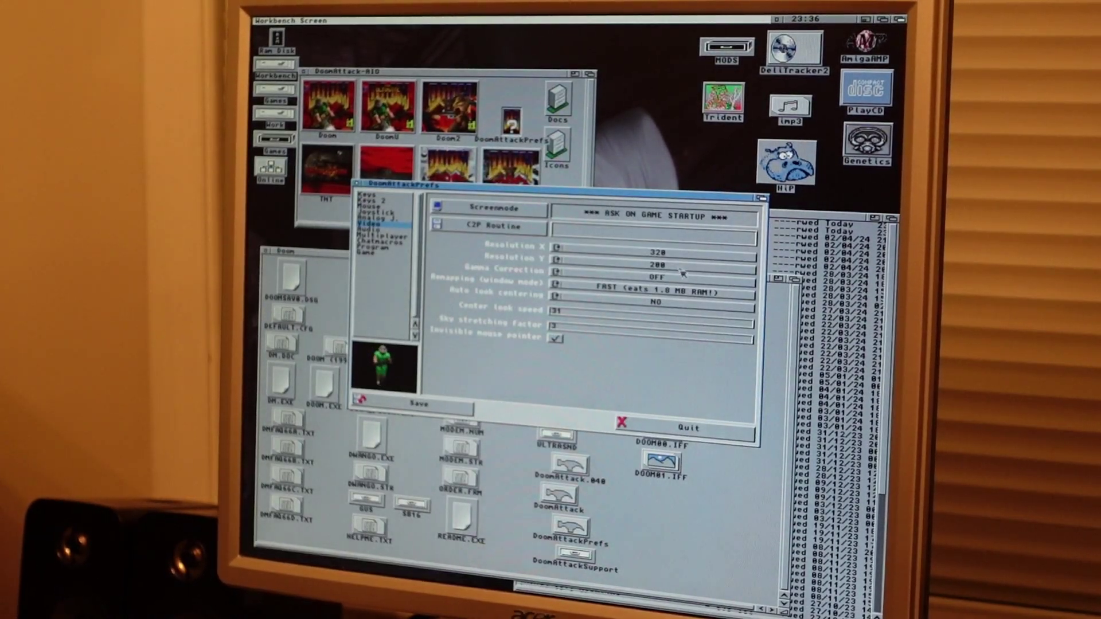
{"action": "left_click", "coordinate": [532, 216]}
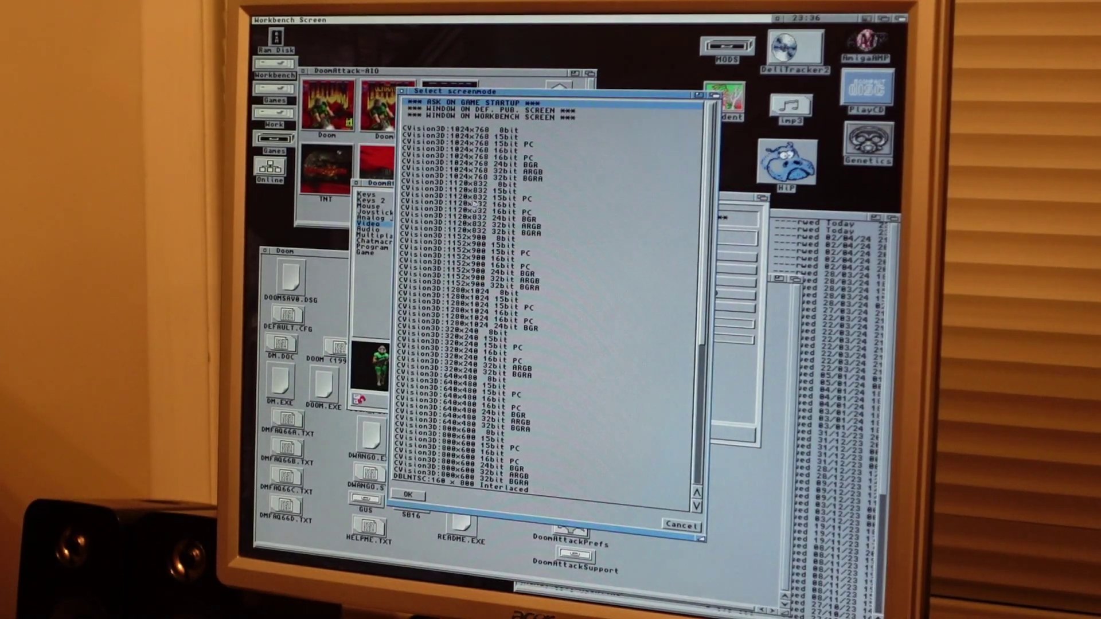
{"action": "left_click", "coordinate": [518, 362]}
{"action": "left_click", "coordinate": [412, 495]}
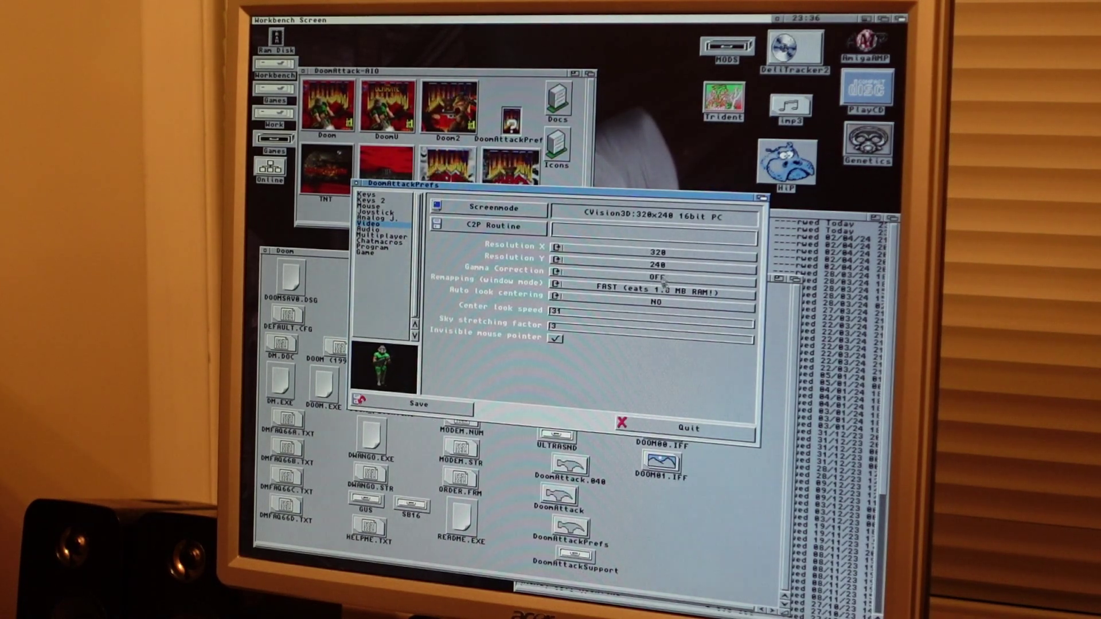
Step: Set the C2P routine to DoomAttackSupport/c2p/c2p_040+ and save the preferences
{"action": "left_click", "coordinate": [471, 234]}
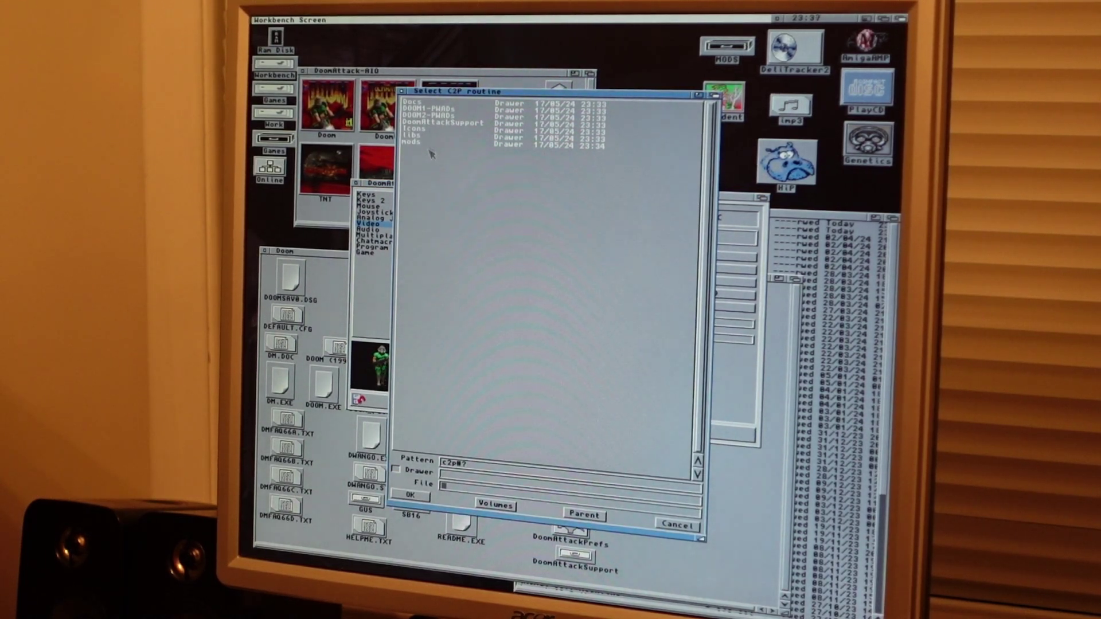
{"action": "left_click", "coordinate": [472, 125]}
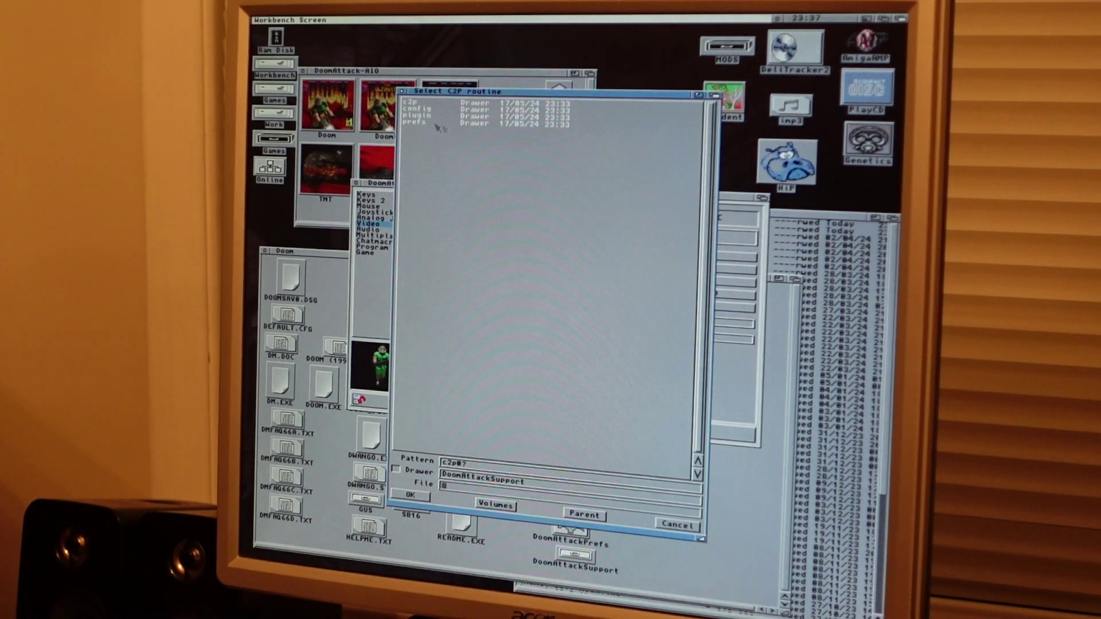
{"action": "left_click", "coordinate": [423, 107]}
{"action": "left_click", "coordinate": [444, 127]}
{"action": "left_click", "coordinate": [411, 498]}
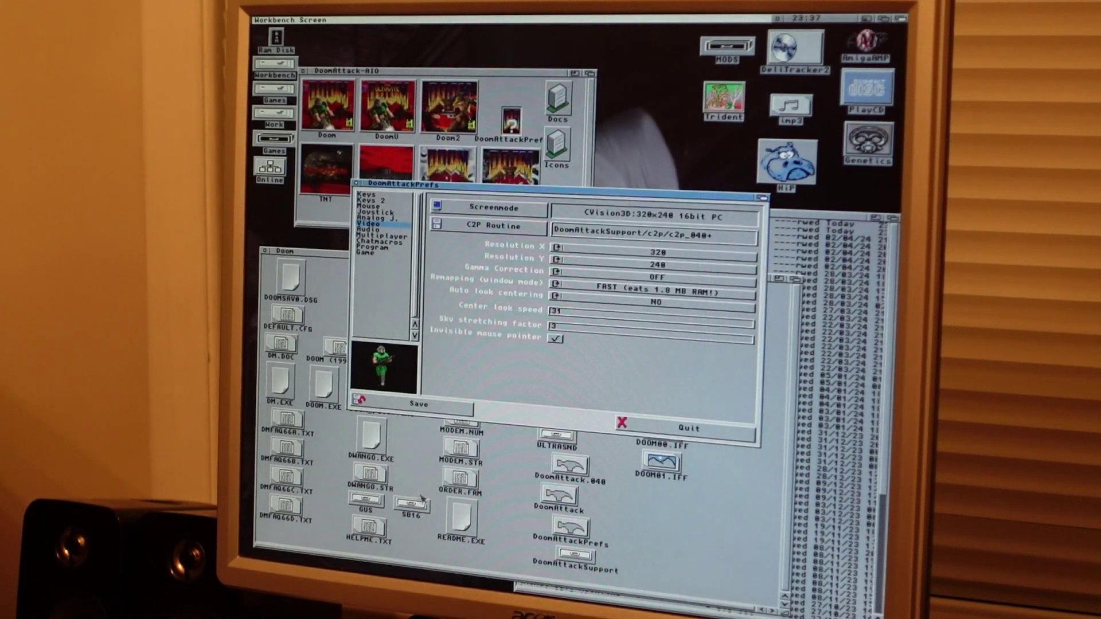
{"action": "left_click", "coordinate": [449, 404]}
Step: Dismiss the 'Could not find DoomAttack!' error and rename DoomAttack.060 to DoomAttack
{"action": "double_click", "coordinate": [342, 116]}
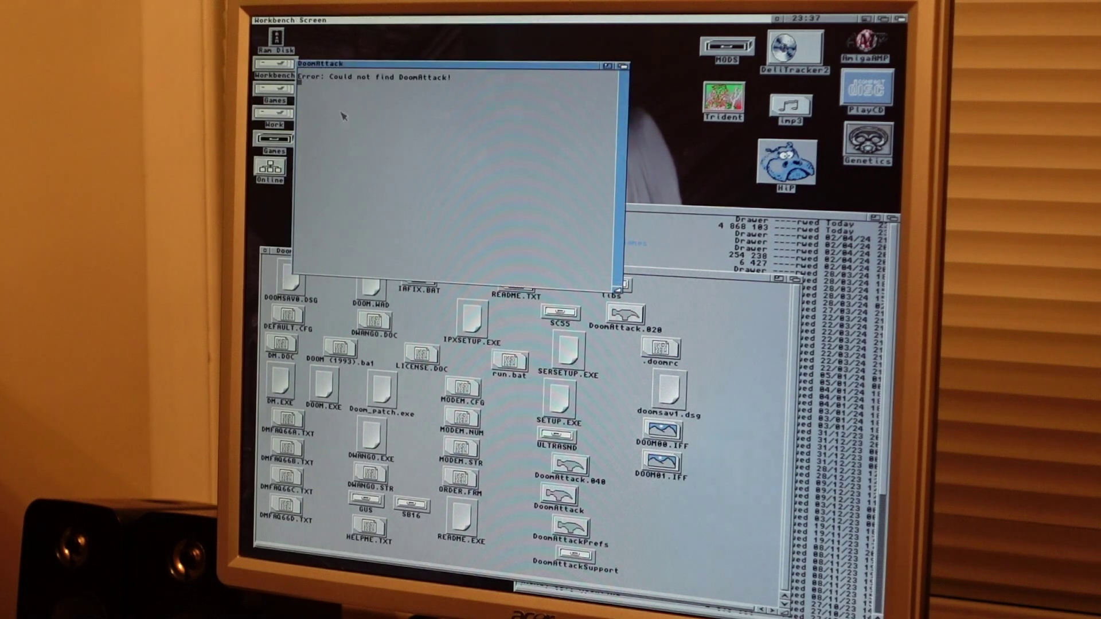
{"action": "left_click", "coordinate": [413, 75]}
{"action": "type", "text": "rename DoomAttack"}
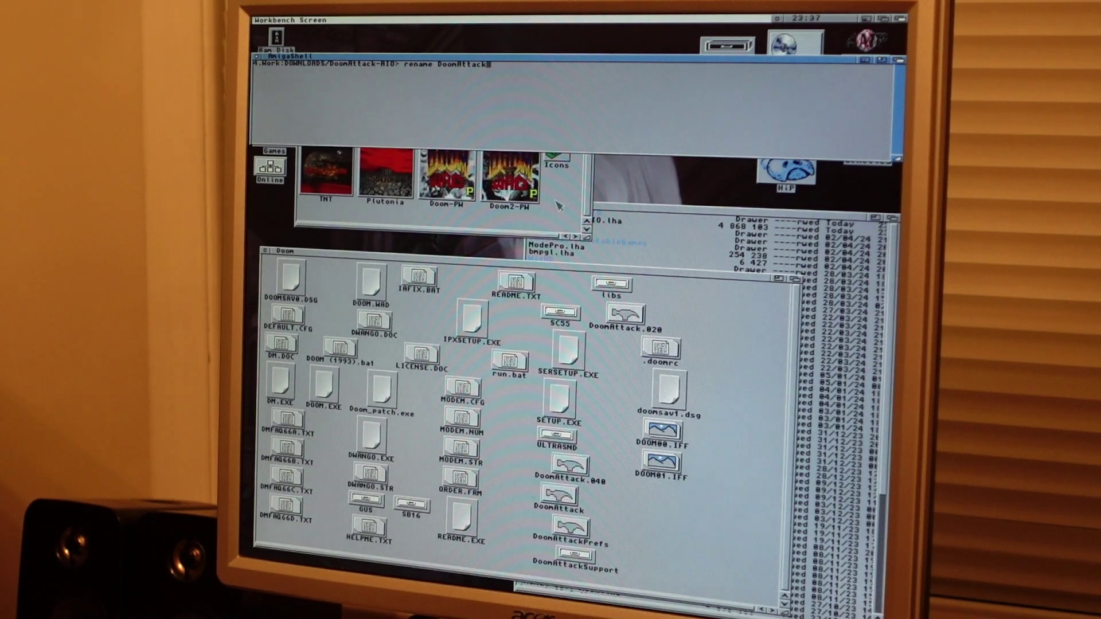
{"action": "type", "text": ".060 DoomAttack"}
{"action": "key", "text": "Return"}
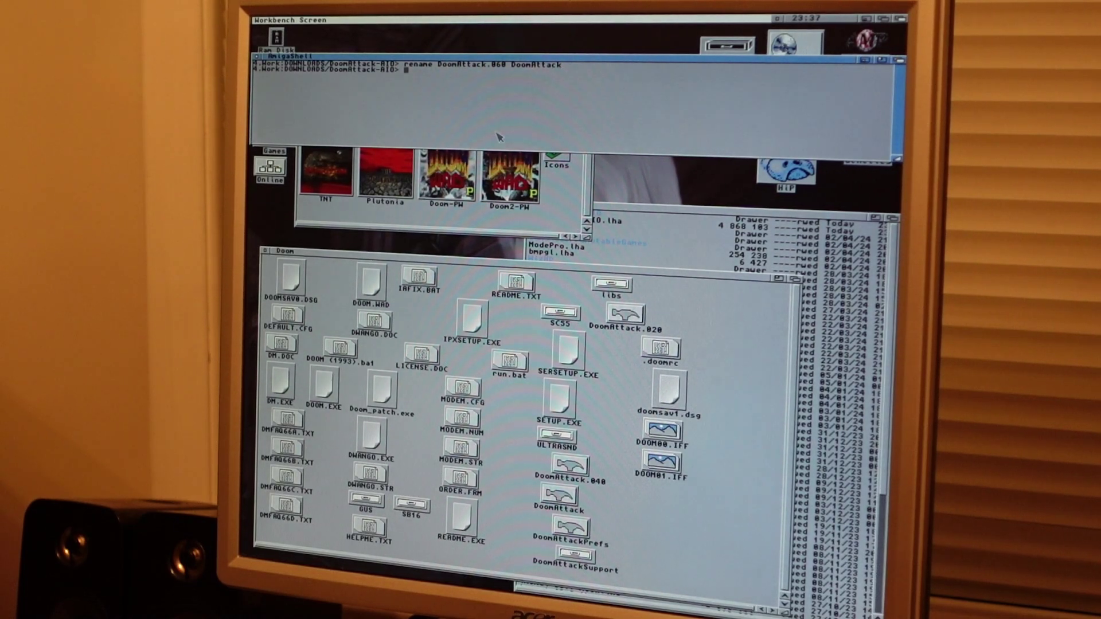
{"action": "type", "text": "endcli"}
{"action": "key", "text": "Return"}
Step: Launch DoomAttack to the DOOM main menu, then open and close Options
{"action": "double_click", "coordinate": [348, 91]}
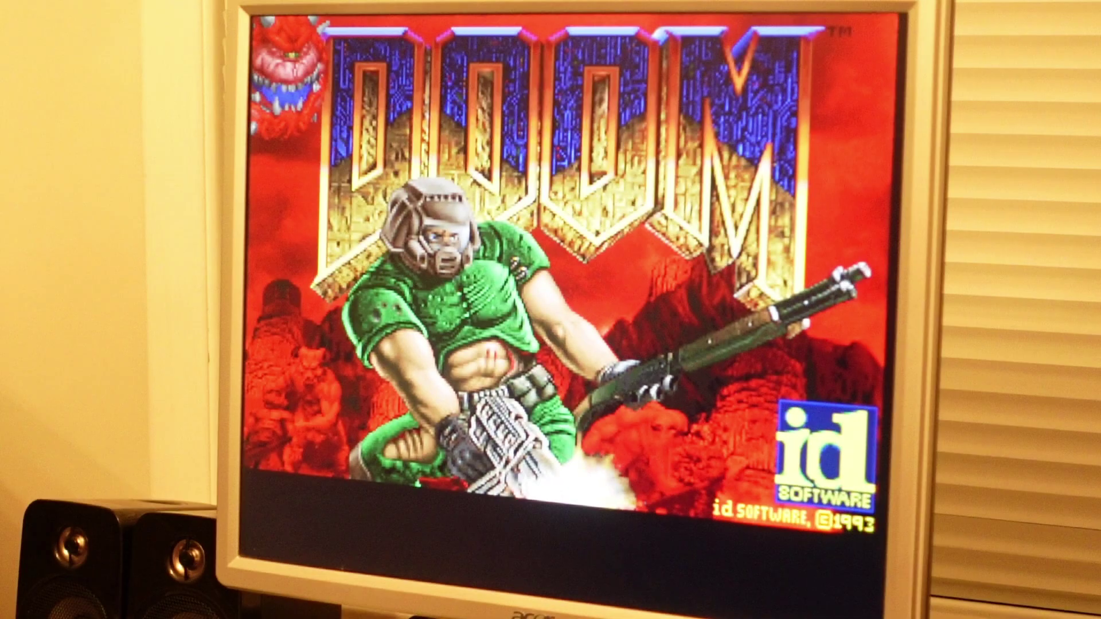
{"action": "key", "text": "Escape"}
{"action": "key", "text": "Down"}
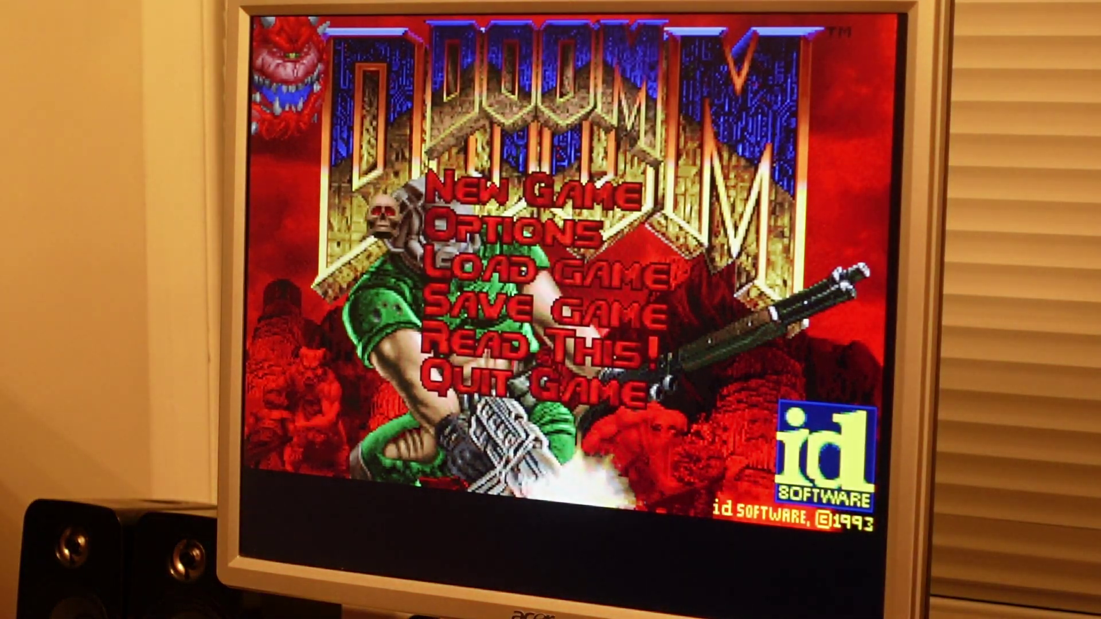
{"action": "key", "text": "Down"}
{"action": "key", "text": "Up"}
{"action": "key", "text": "Up"}
{"action": "key", "text": "Down"}
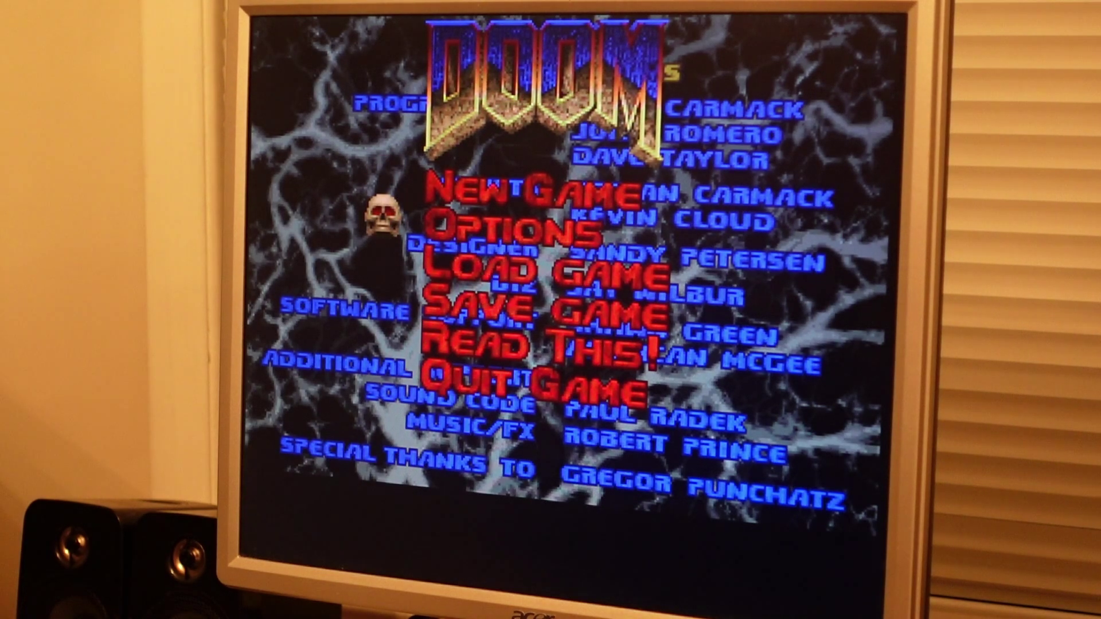
{"action": "key", "text": "Return"}
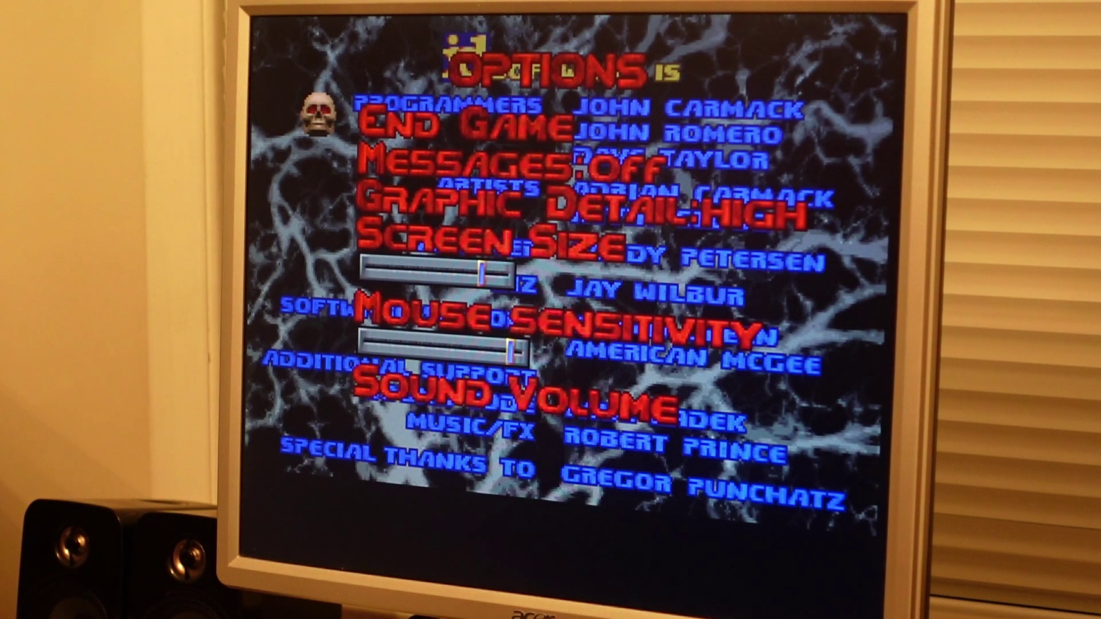
{"action": "key", "text": "Escape"}
{"action": "key", "text": "Escape"}
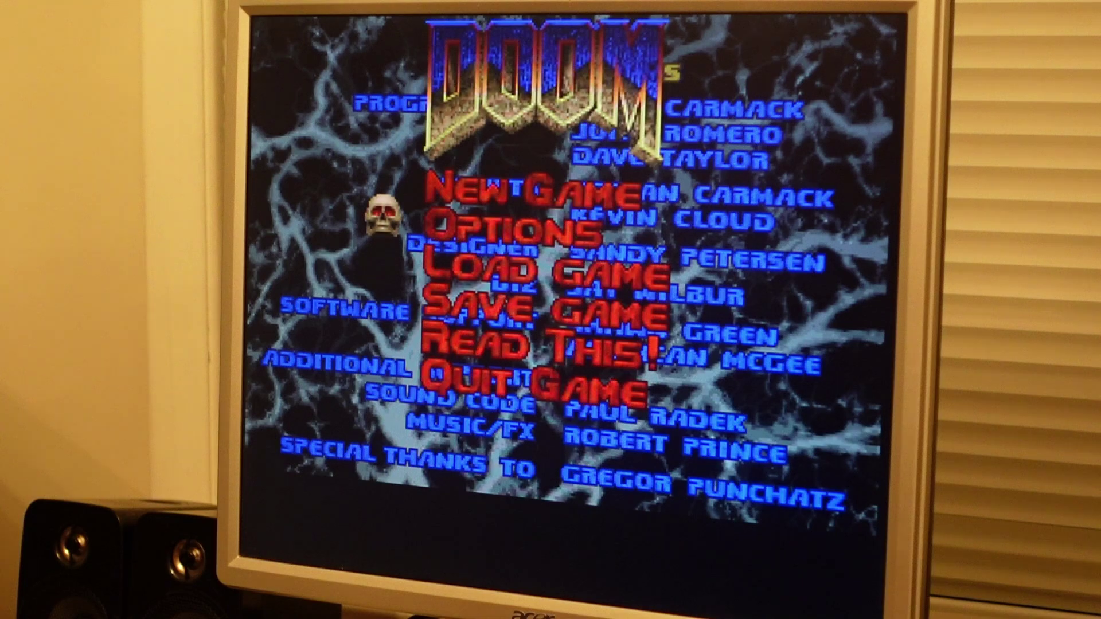